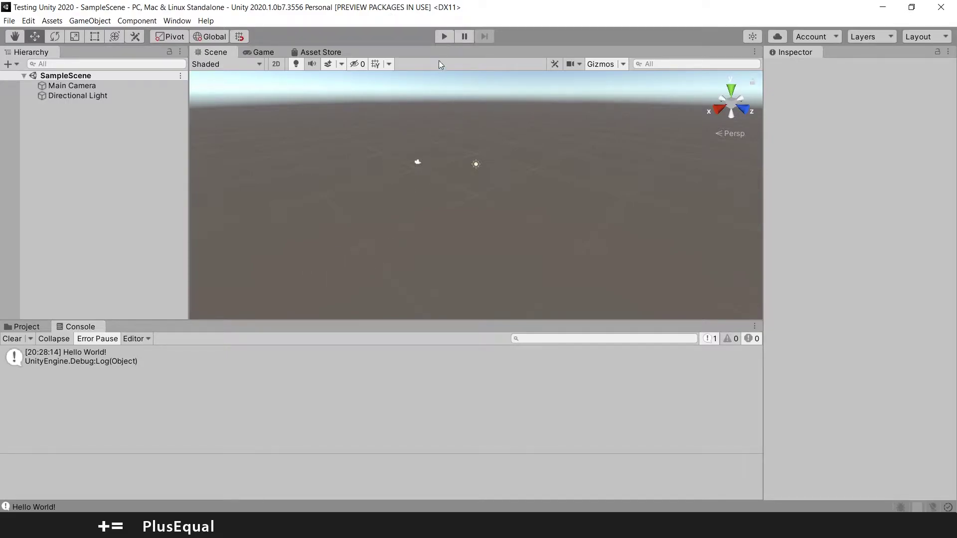
- Run SampleScene in Play mode so the editor tints purple and logs 'Hello World!'
click(442, 35)
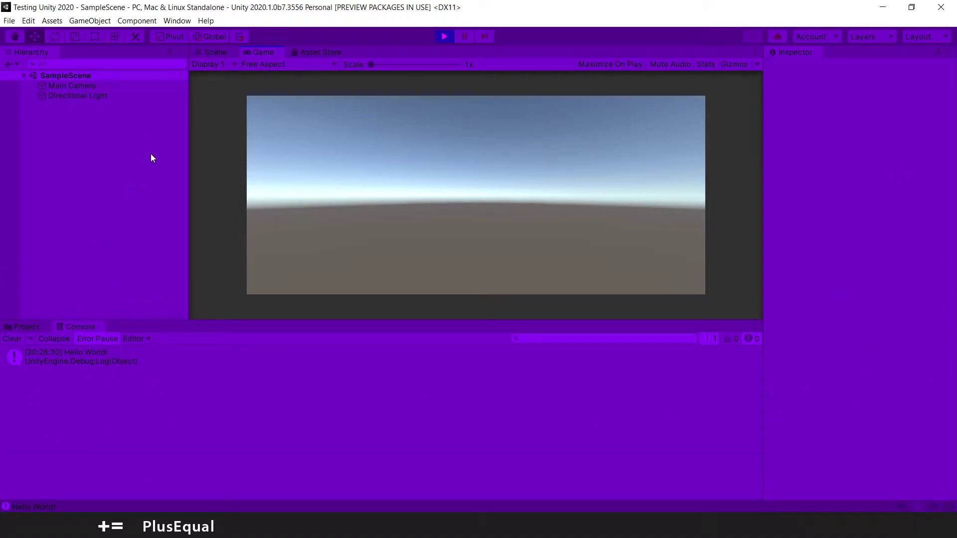
- Stop Play mode and open Edit > Preferences on the Colors page, browsing the colour list
click(445, 37)
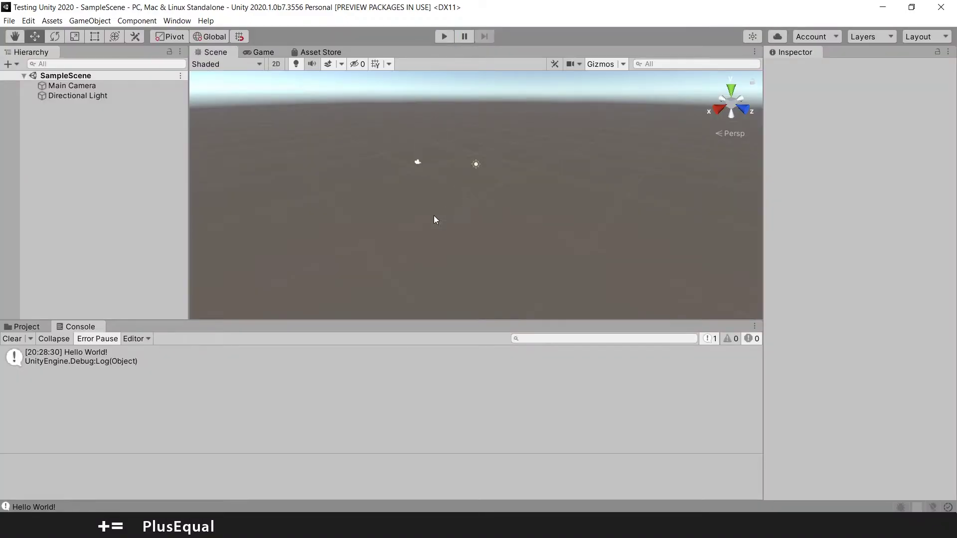
click(29, 21)
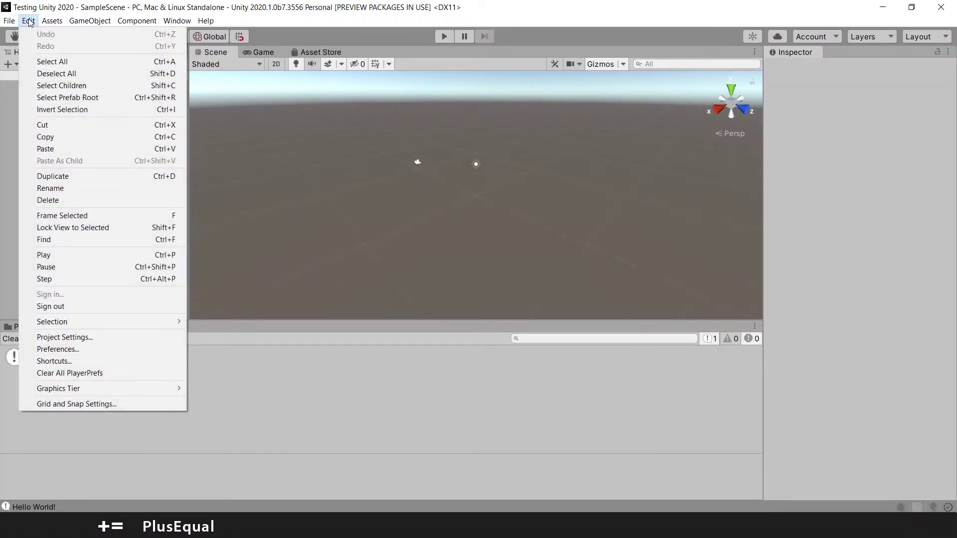
click(69, 351)
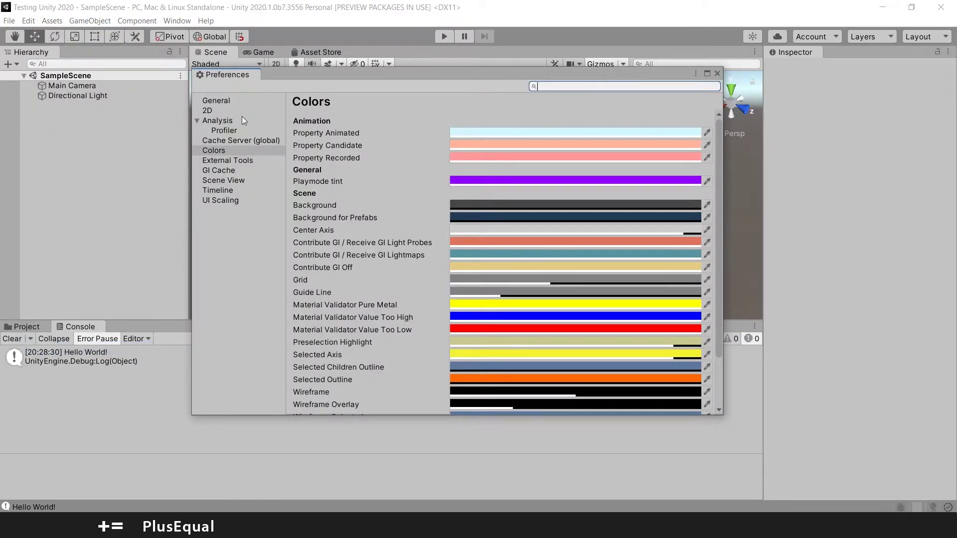
click(217, 151)
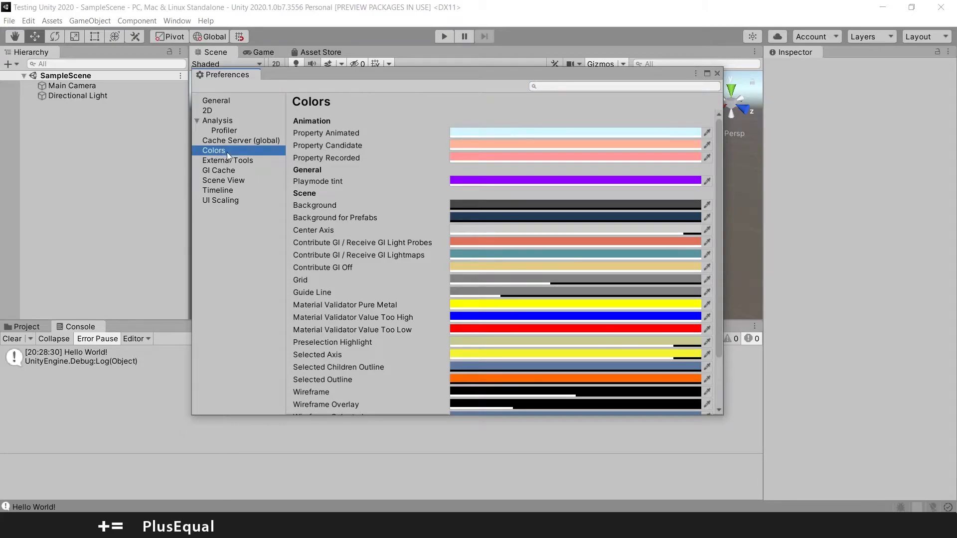
scroll(310, 182, down, 3)
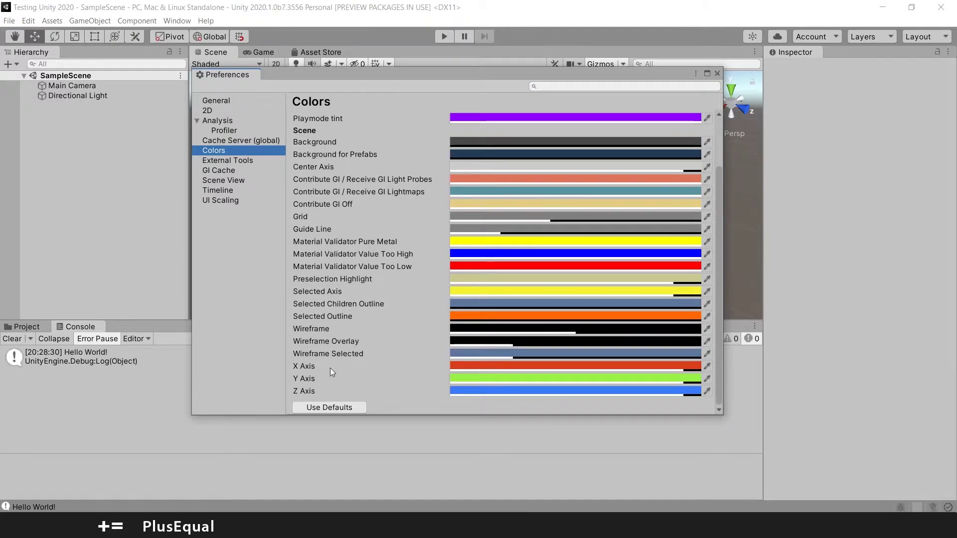
scroll(339, 319, up, 3)
scroll(349, 158, down, 2)
scroll(349, 159, up, 2)
scroll(349, 159, down, 2)
scroll(349, 159, up, 2)
- Set the Playmode tint colour to purple hex 8F00FF (R 143, G 0, B 255)
scroll(348, 261, down, 2)
scroll(348, 272, up, 2)
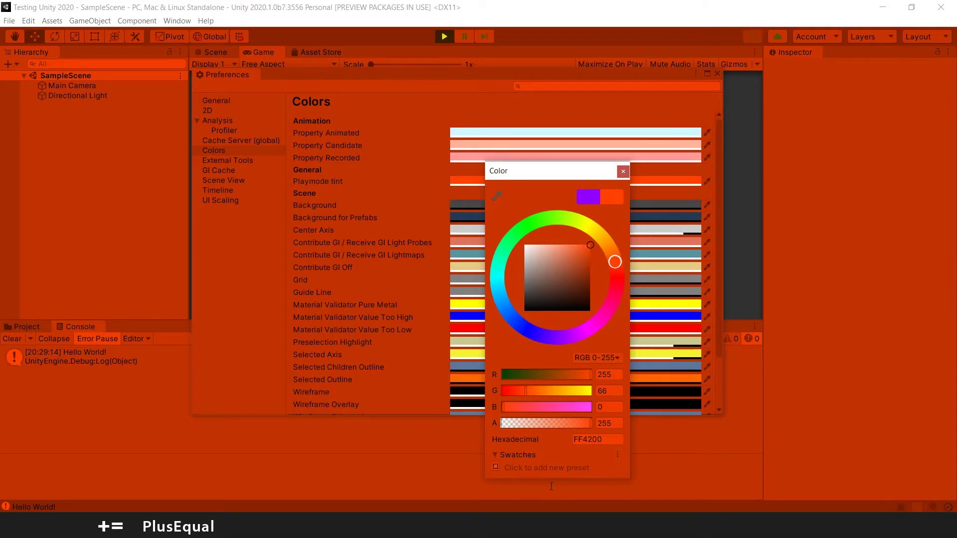
key(ctrl+a)
text(8F00FF)
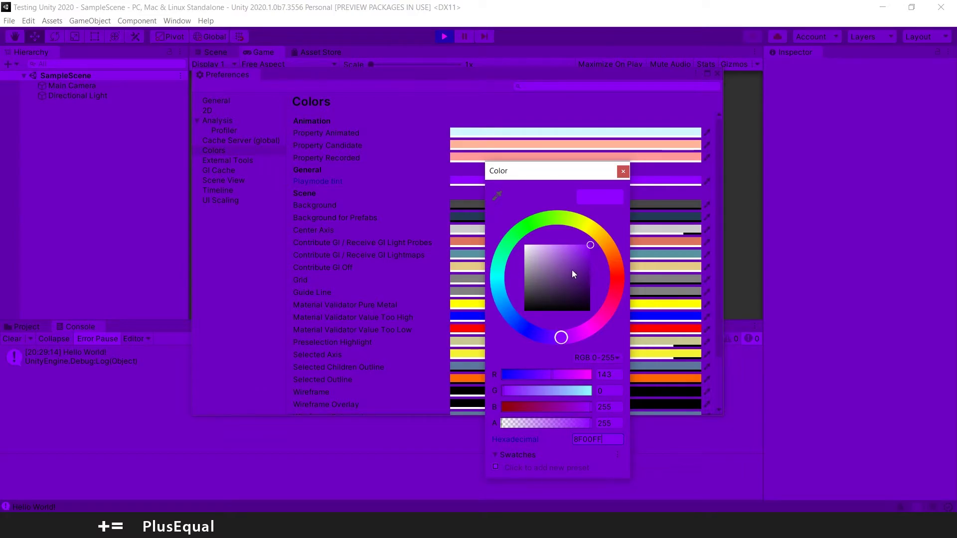
- Close Preferences, stop Play mode, and dock the Game view beside the Scene view
click(623, 172)
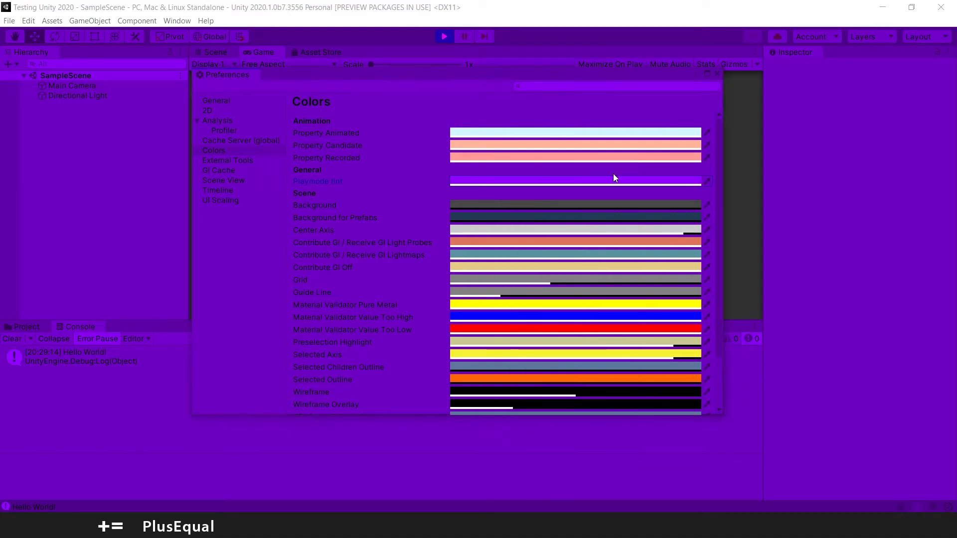
click(718, 74)
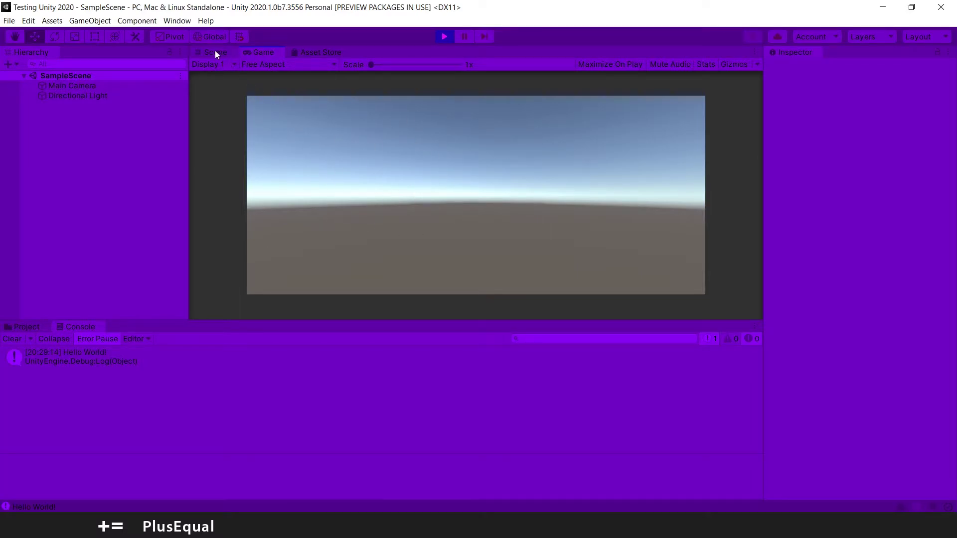
click(445, 37)
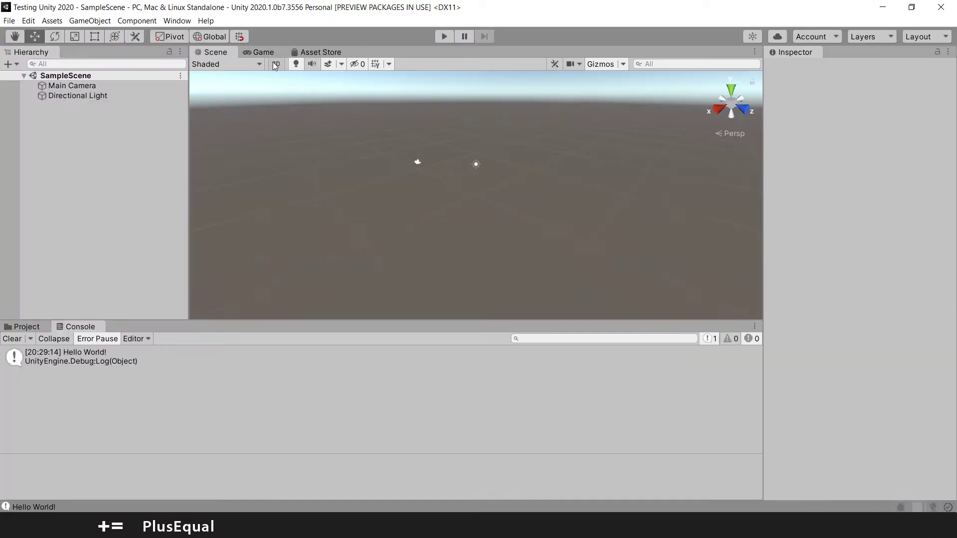
drag(258, 51, 612, 195)
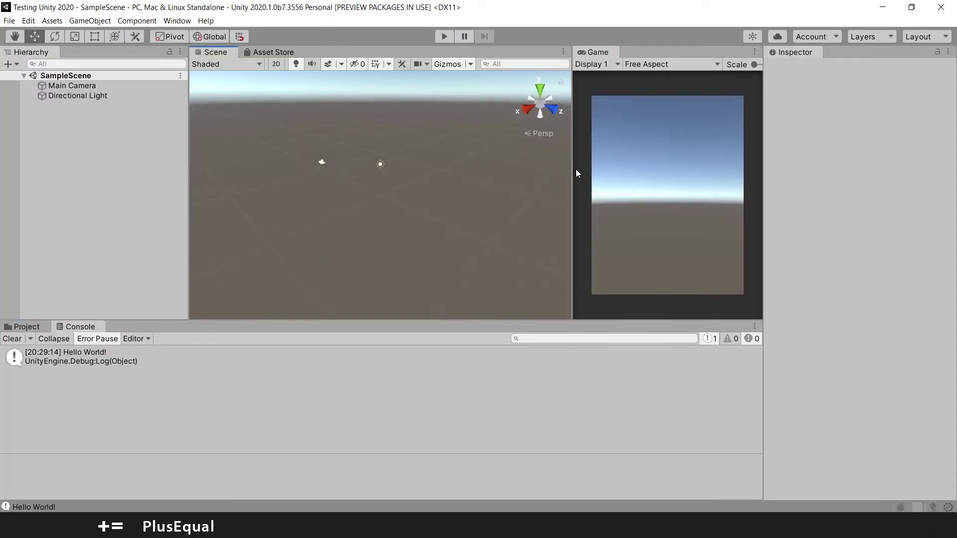
drag(575, 169, 501, 180)
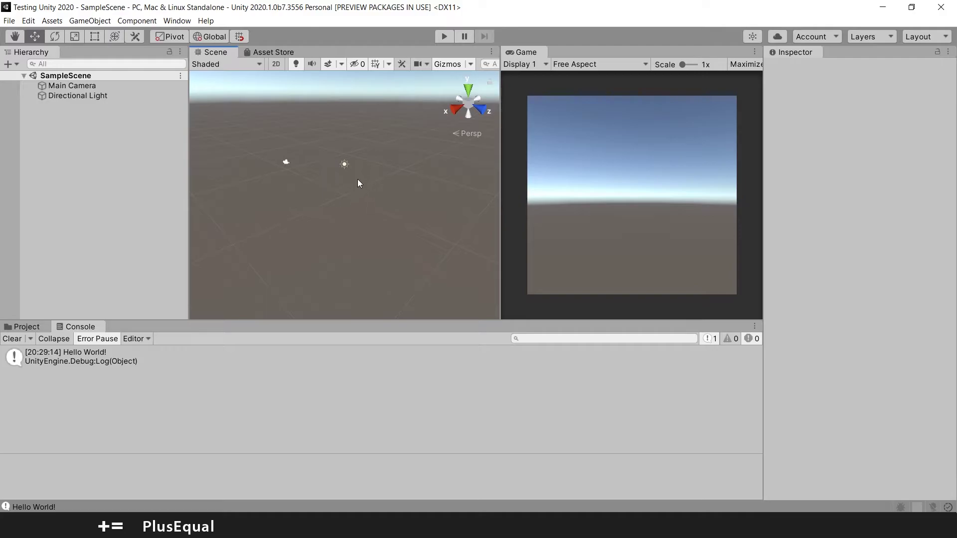
- Add a Cube via Hierarchy's 3D Object menu and drag it along Z toward the camera
right_click(91, 127)
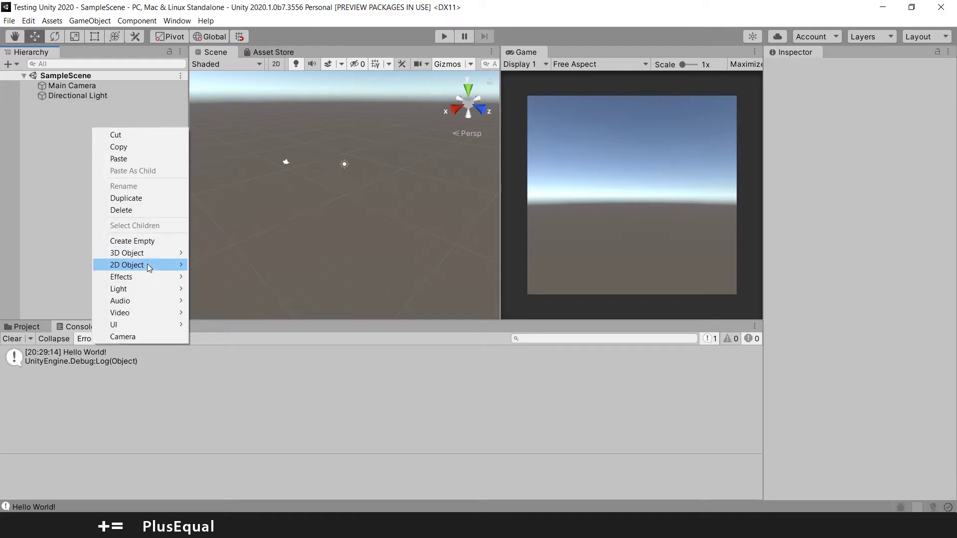
mouse_move(152, 254)
click(214, 252)
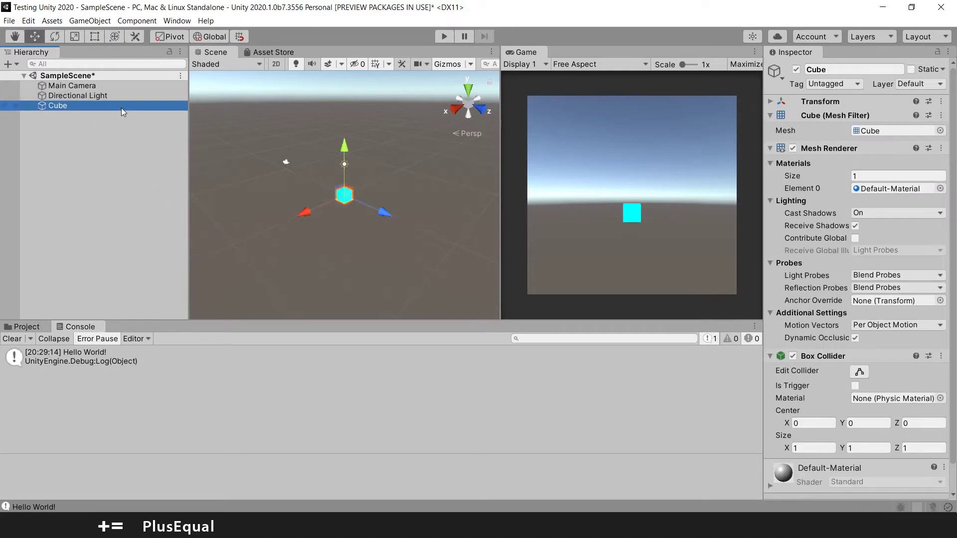
drag(388, 220, 336, 203)
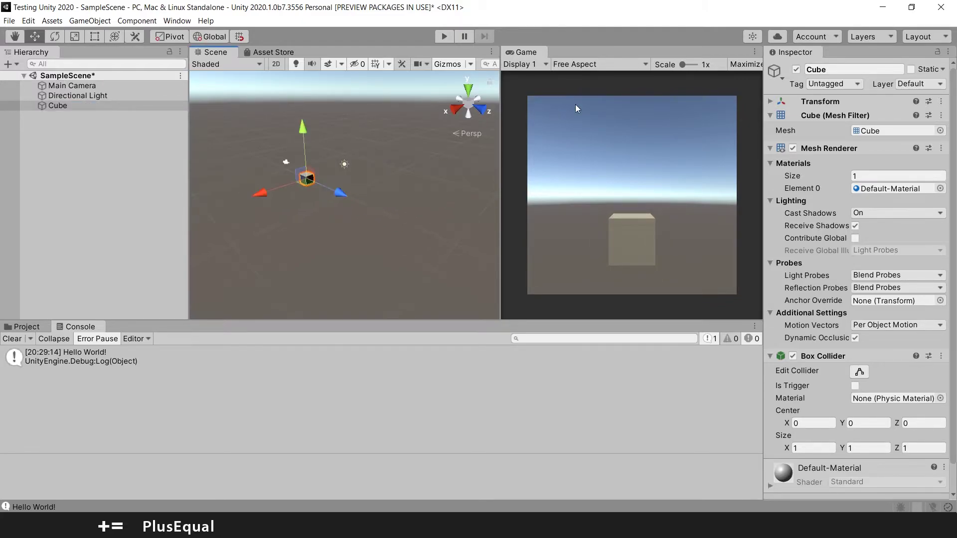
click(444, 37)
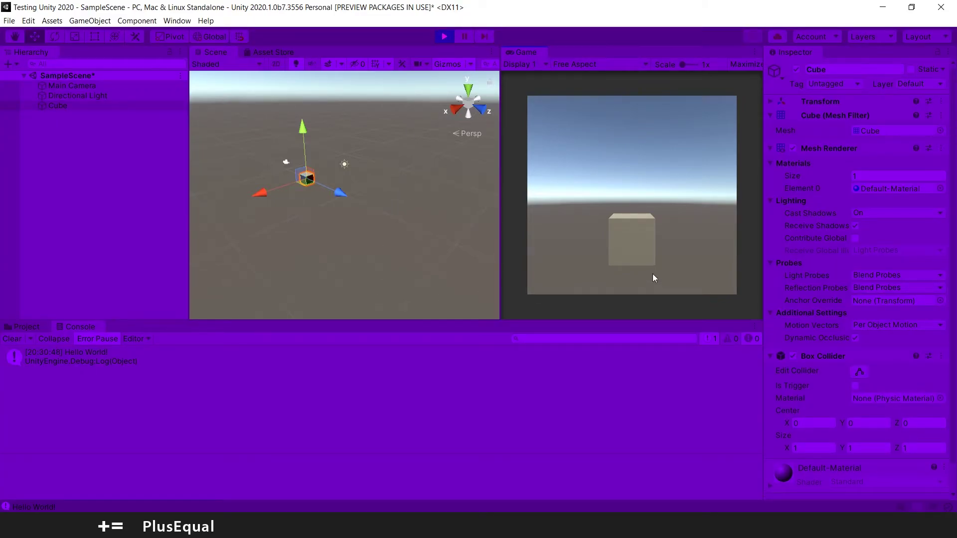
drag(339, 194, 412, 203)
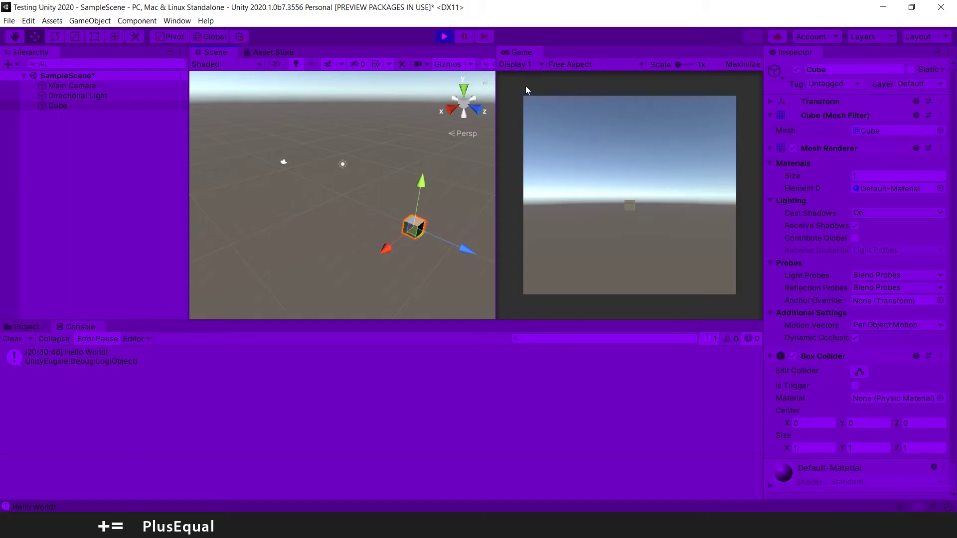
click(443, 37)
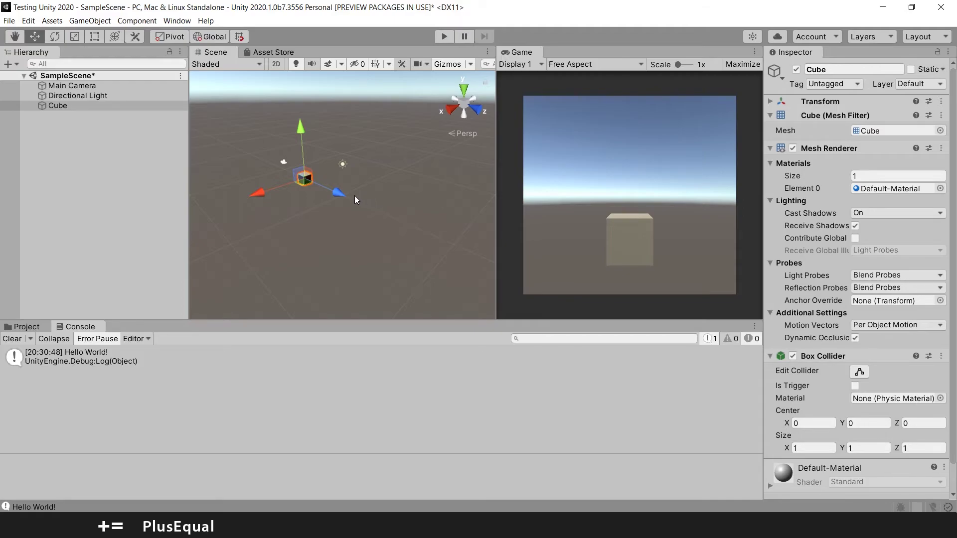
- Enter Play mode and drag the cube along Z and X with the move gizmo
click(441, 36)
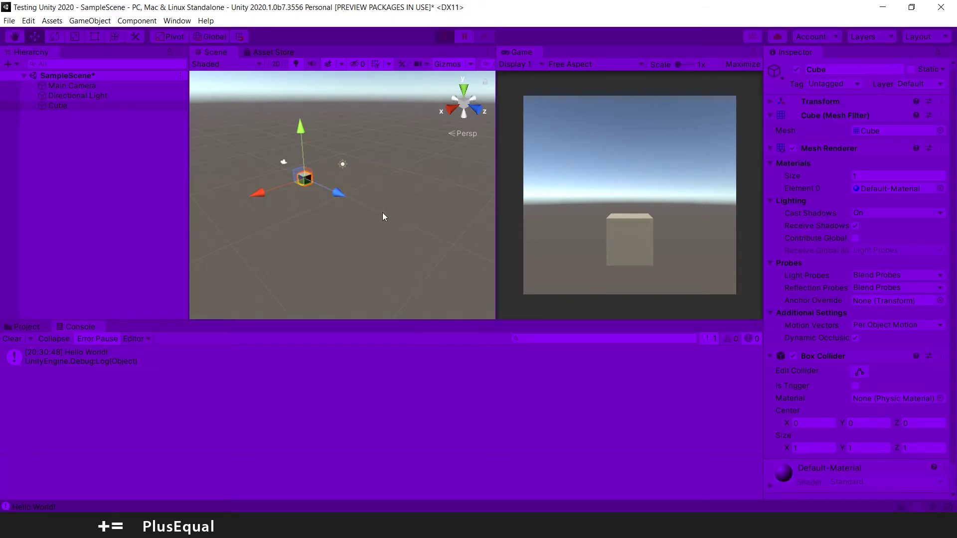
drag(339, 197, 342, 215)
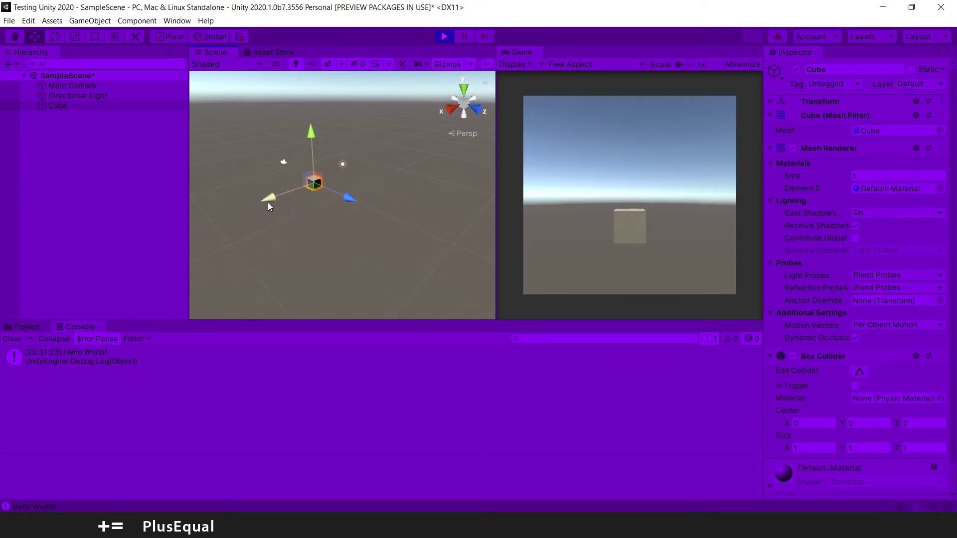
drag(268, 202, 281, 199)
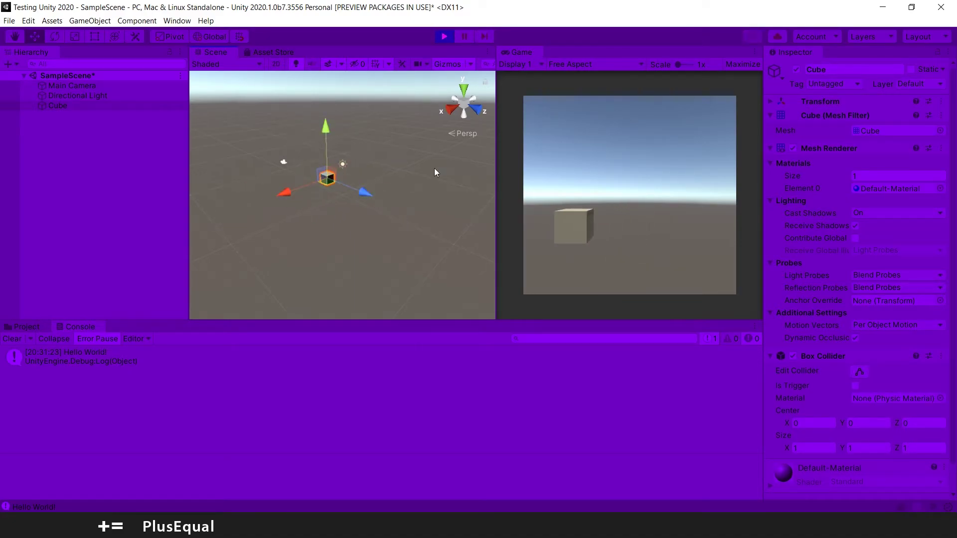
- Nudge the cube to -1.68, 0, -4.18 and copy its Transform component
click(770, 102)
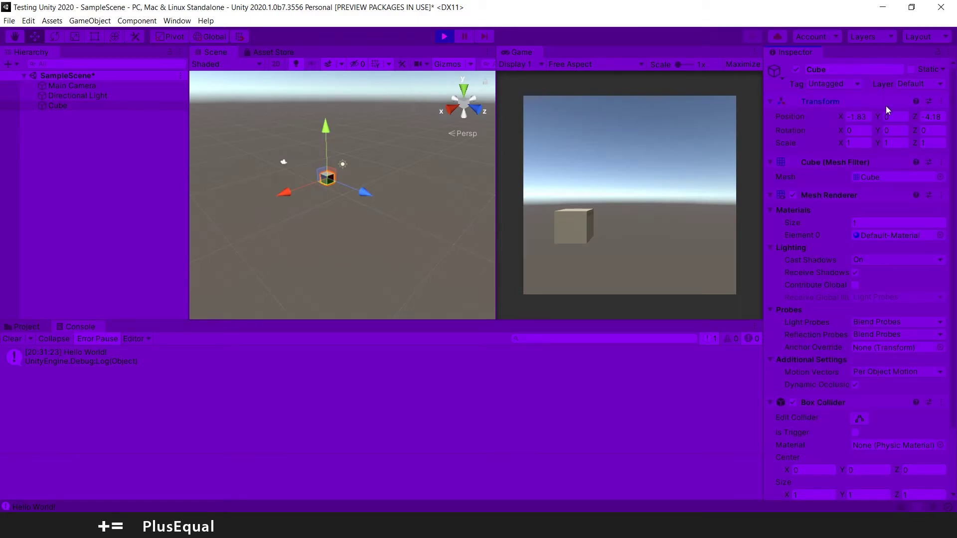
click(939, 102)
click(771, 104)
mouse_move(284, 192)
mouse_down()
mouse_move(270, 197)
mouse_move(286, 192)
mouse_up()
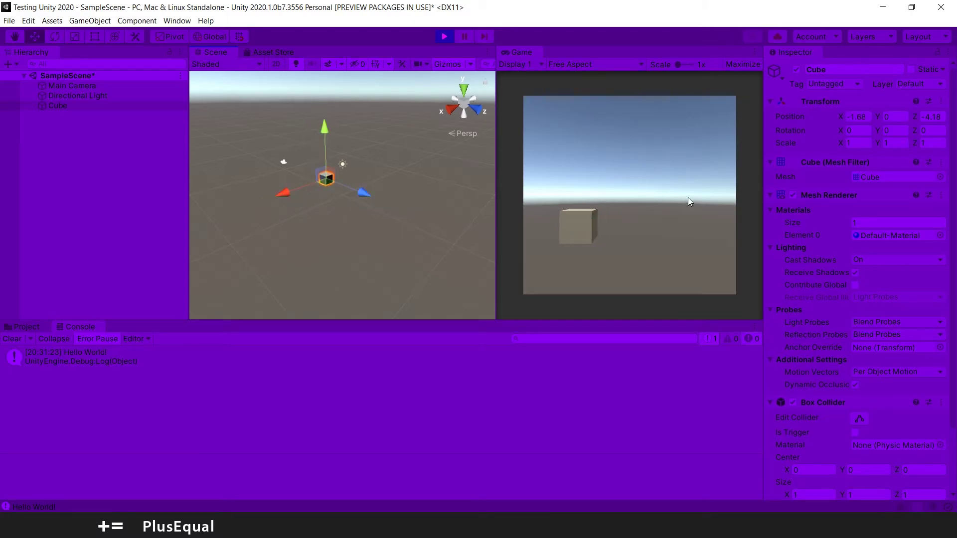
click(942, 102)
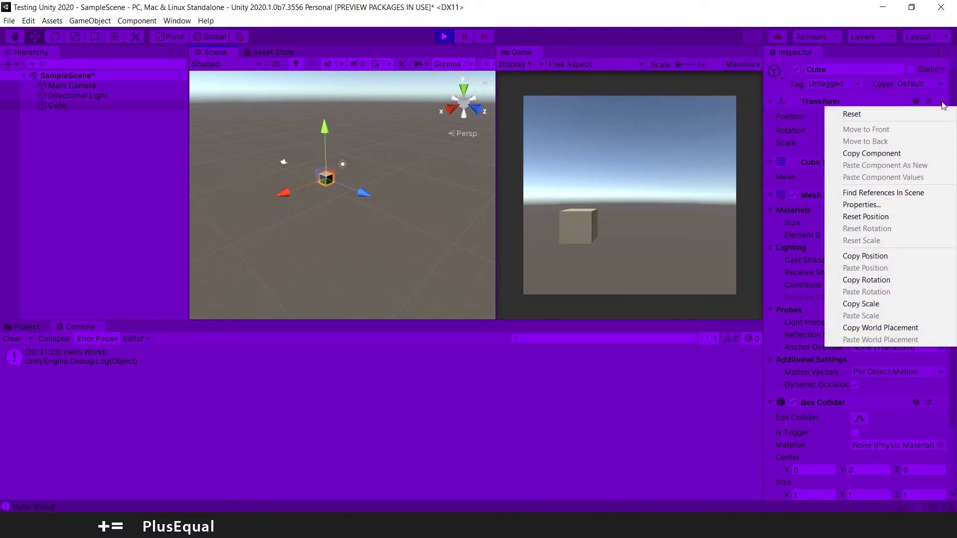
click(883, 155)
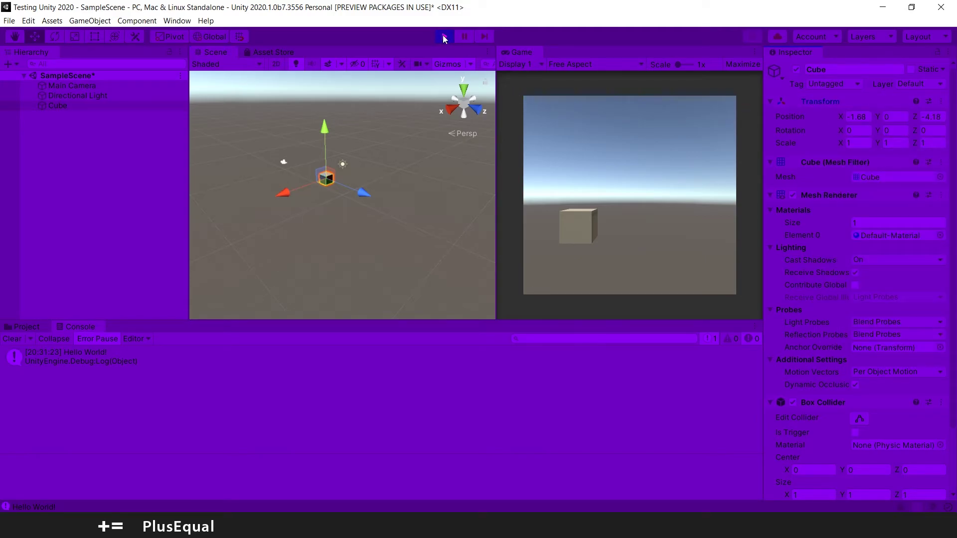
- Stop Play mode and paste the copied Transform values, keeping the cube at -1.68, 0, -4.18
click(443, 35)
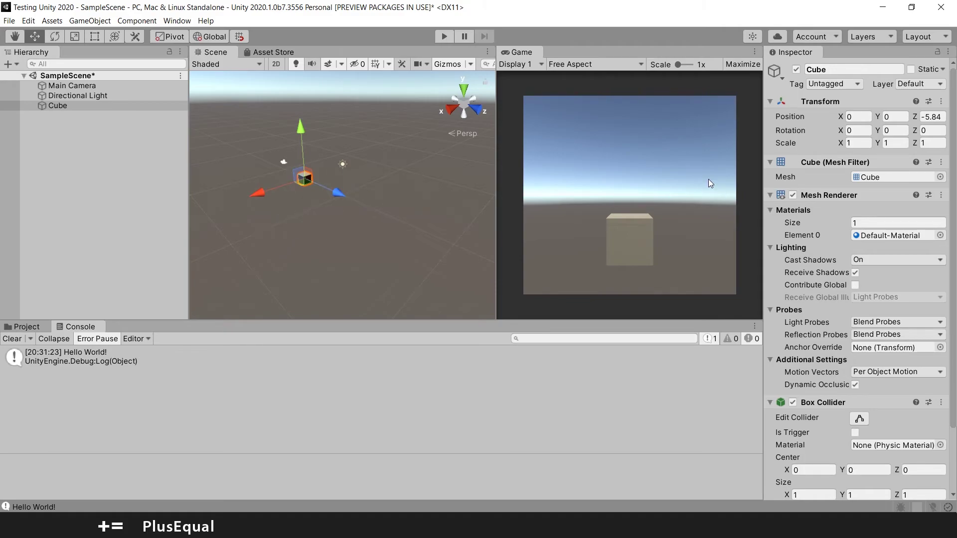
click(941, 102)
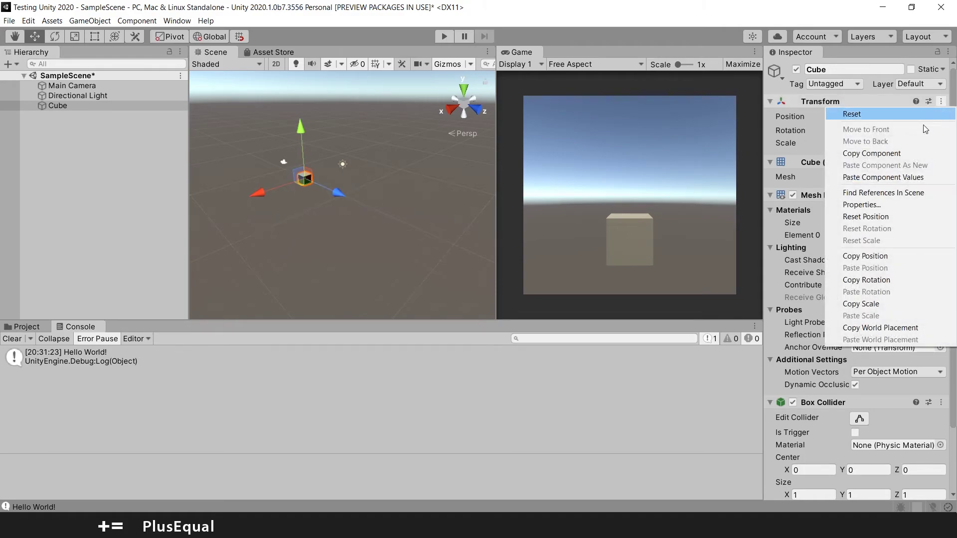
click(883, 177)
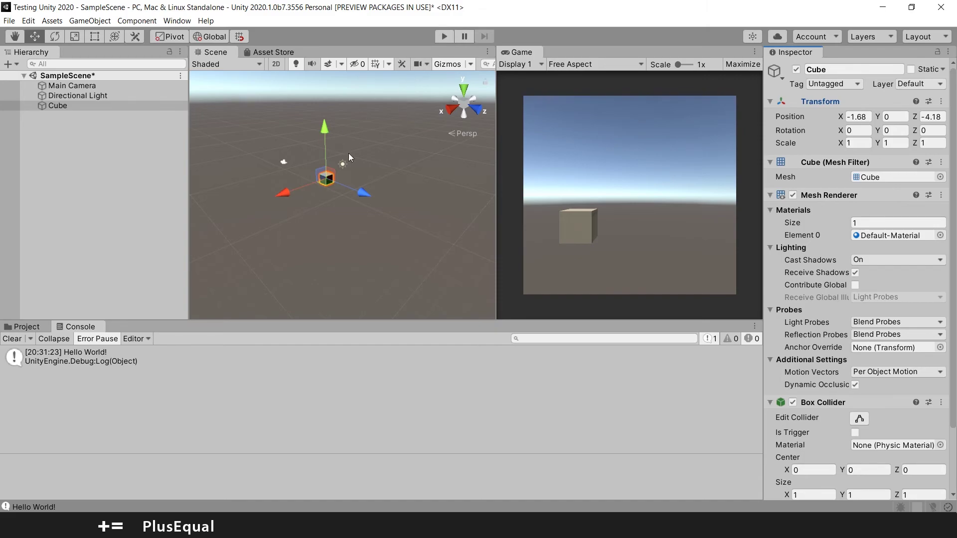
click(443, 36)
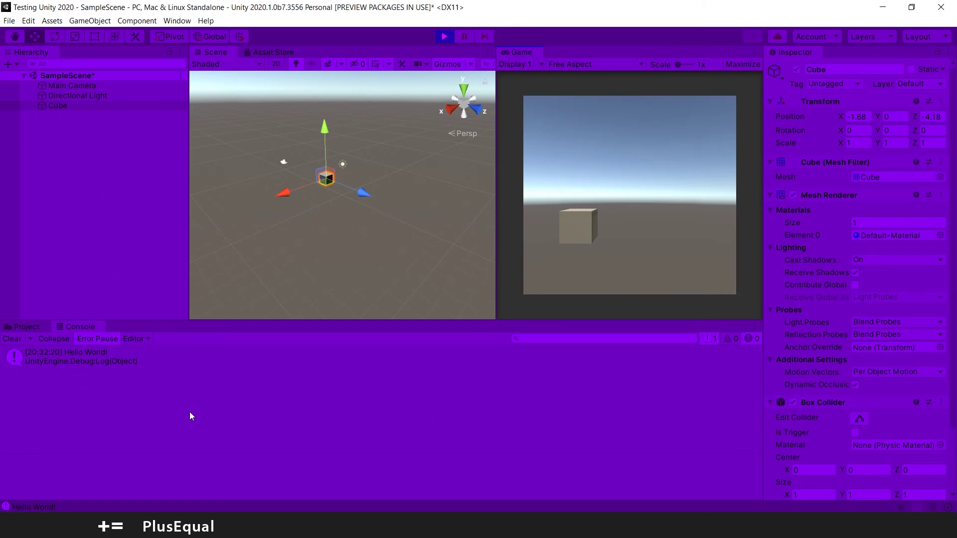
click(441, 35)
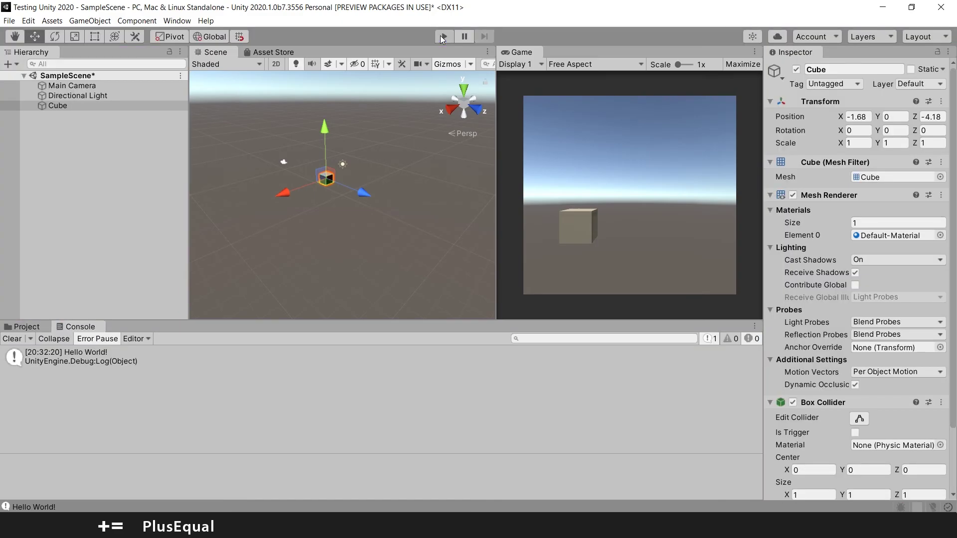